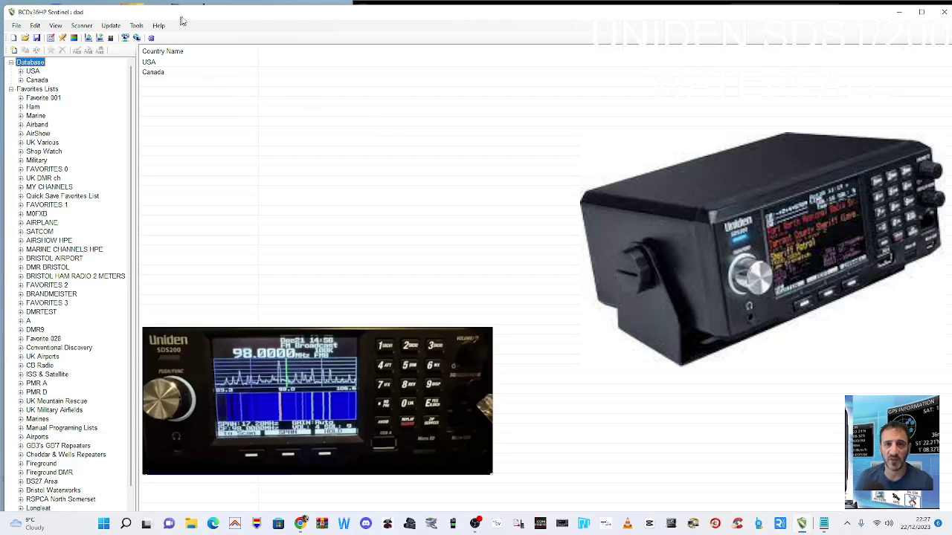
# - Check the Uniden server for a firmware update for the SDS200E scanner on drive F:
pyautogui.click(111, 25)
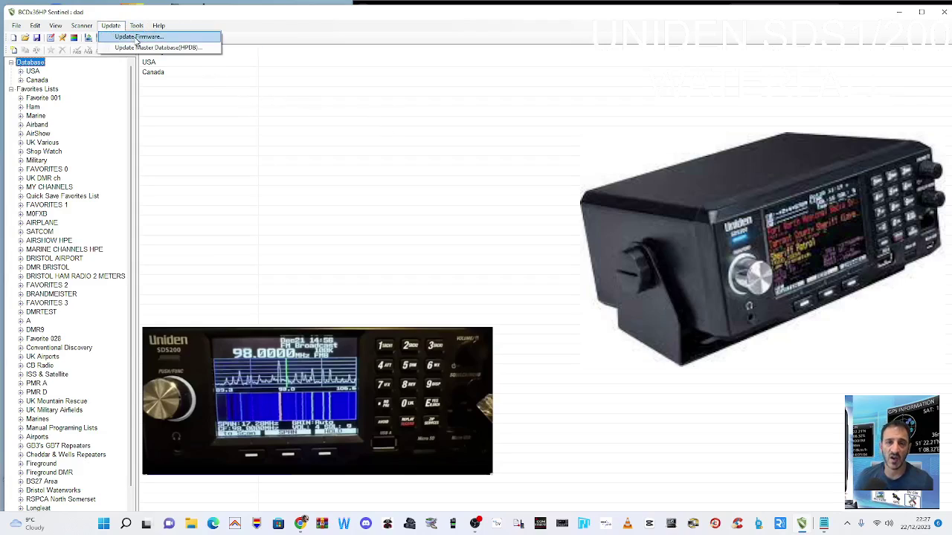
pyautogui.click(137, 37)
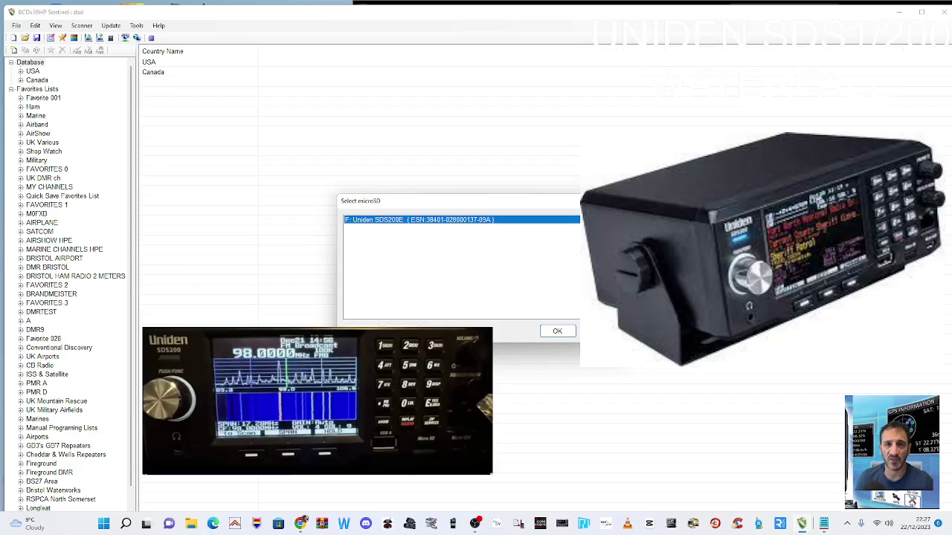
pyautogui.click(557, 331)
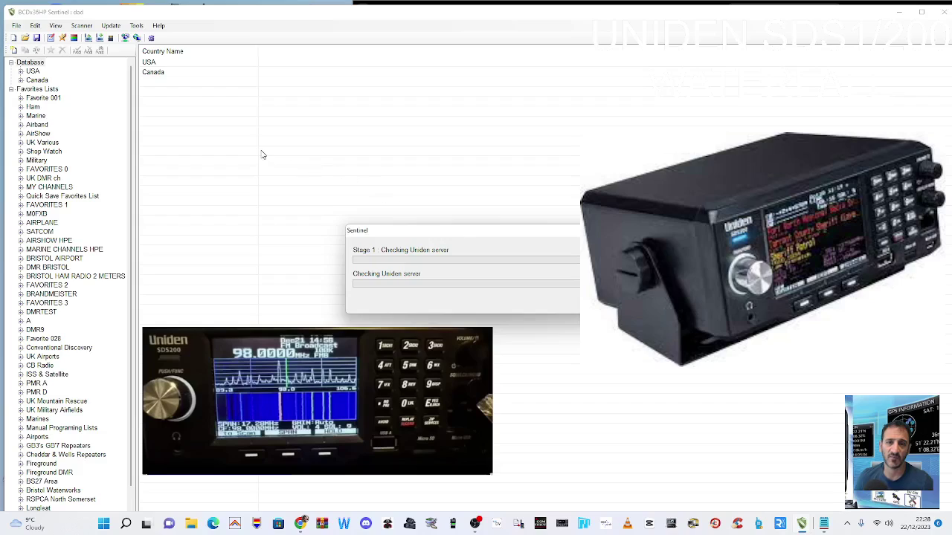
pyautogui.click(532, 298)
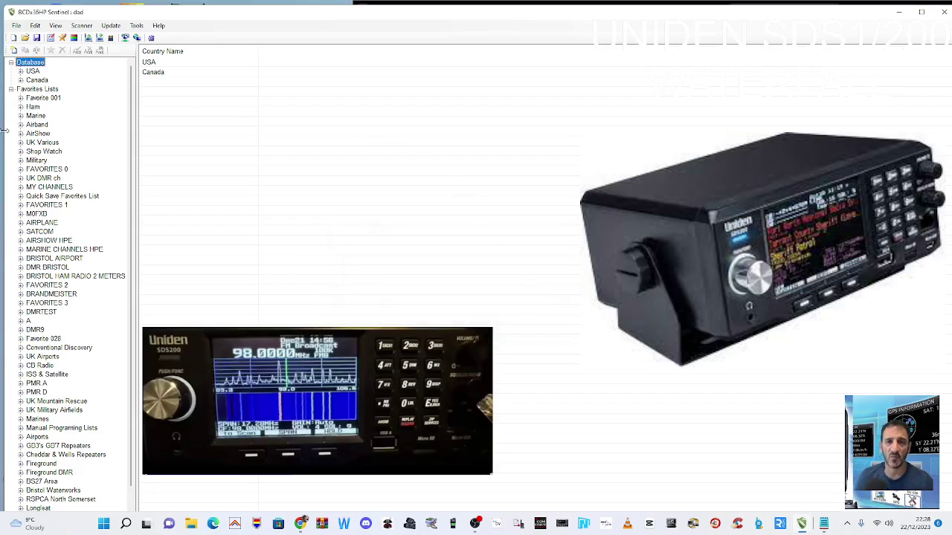
pyautogui.moveTo(3, 130); pyautogui.dragTo(2, 130)
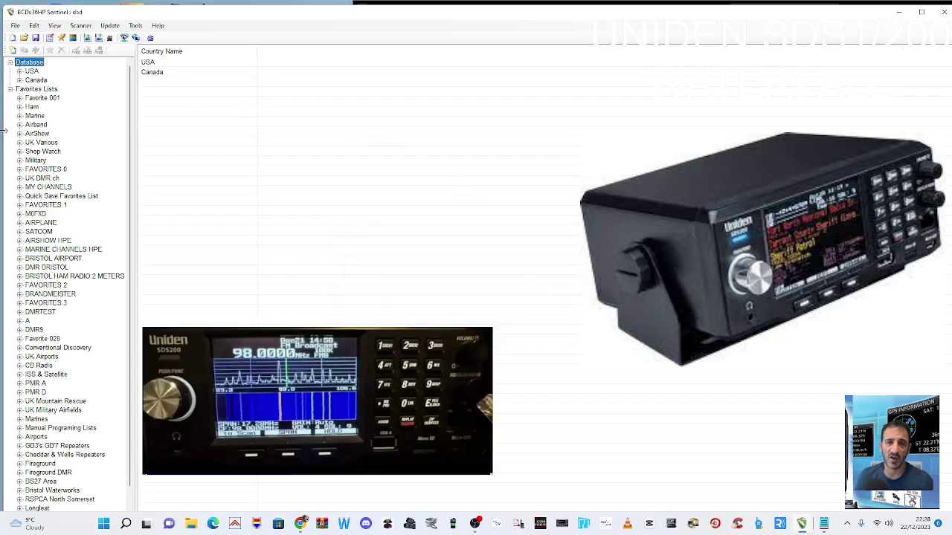
pyautogui.doubleClick(317, 9)
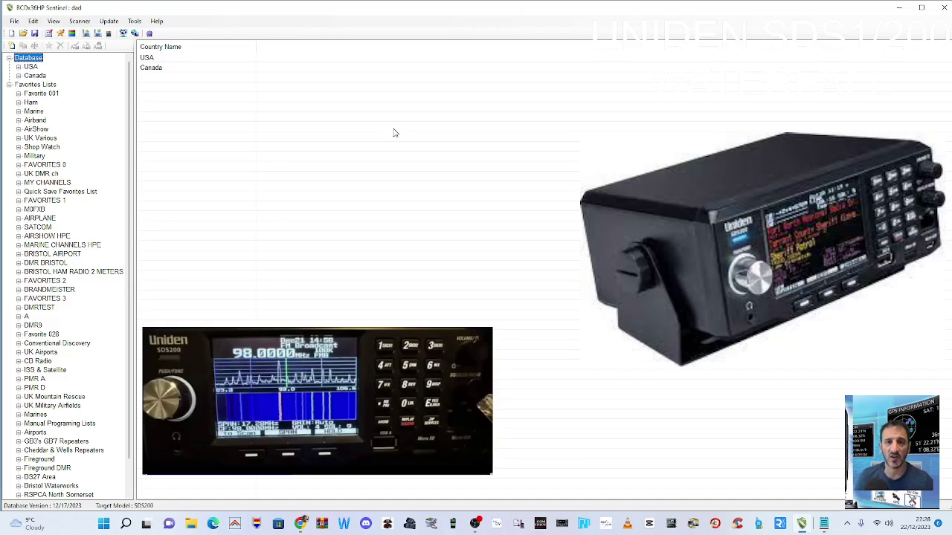
# - Open the BCDx36HP folder on USB DRIVE (F:) in File Explorer, then shrink and reposition its window
pyautogui.rightClick(187, 525)
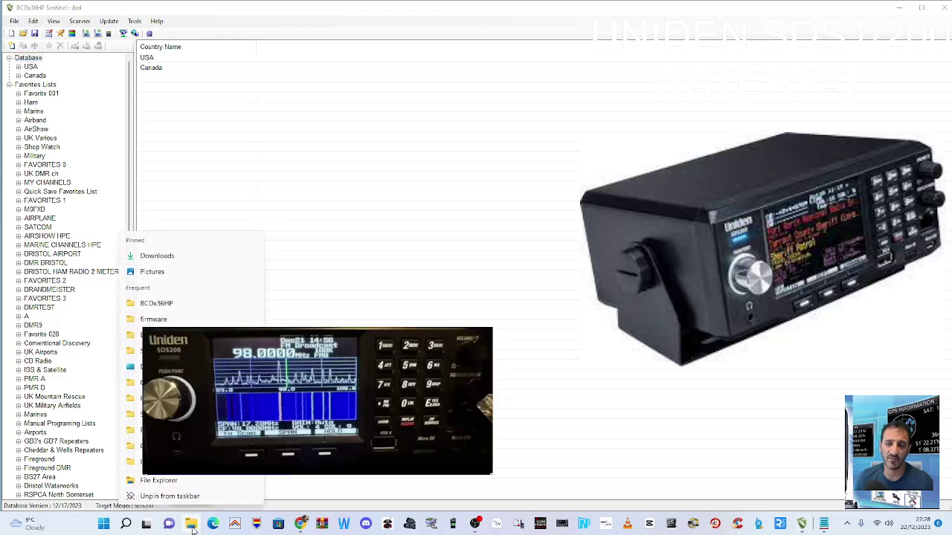
pyautogui.click(171, 482)
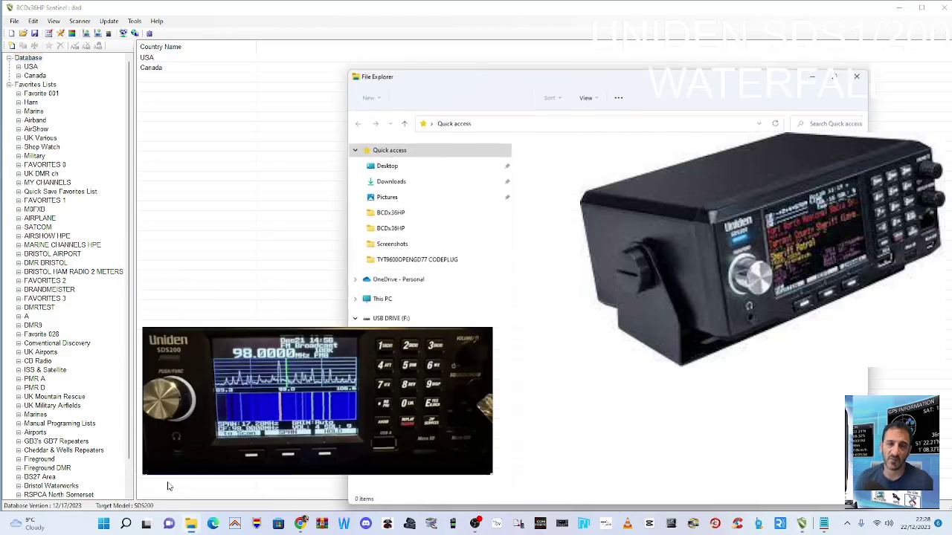
pyautogui.click(386, 318)
pyautogui.doubleClick(540, 159)
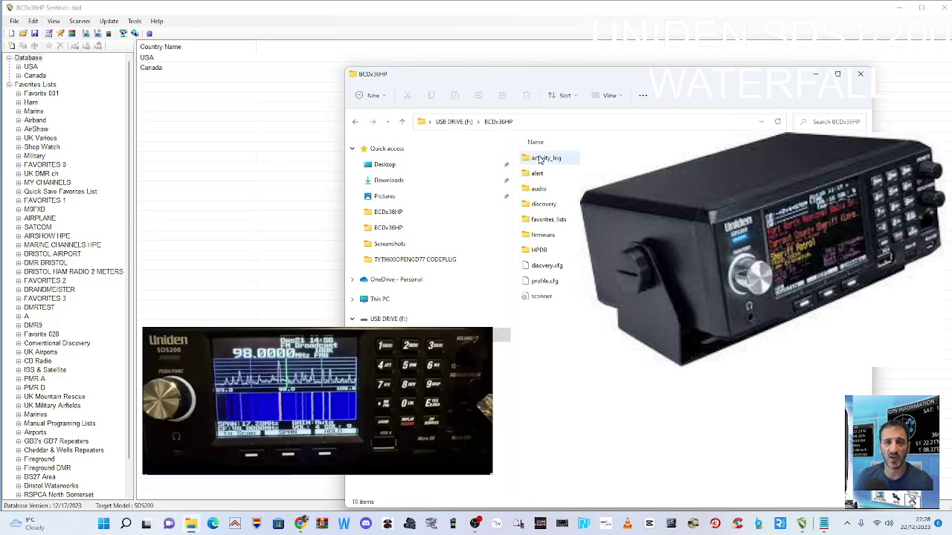
pyautogui.moveTo(647, 78); pyautogui.dragTo(382, 36)
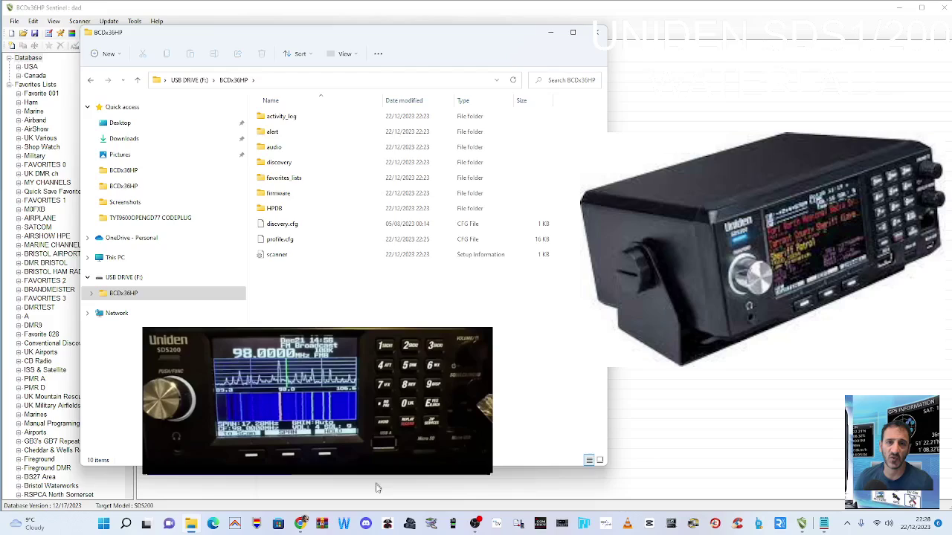
pyautogui.moveTo(375, 467); pyautogui.dragTo(376, 374)
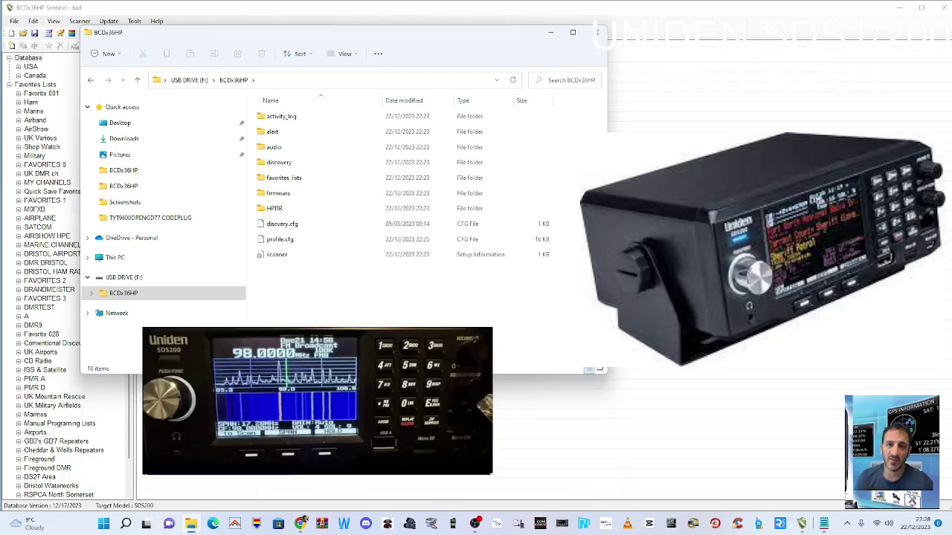
pyautogui.moveTo(599, 369); pyautogui.dragTo(513, 368)
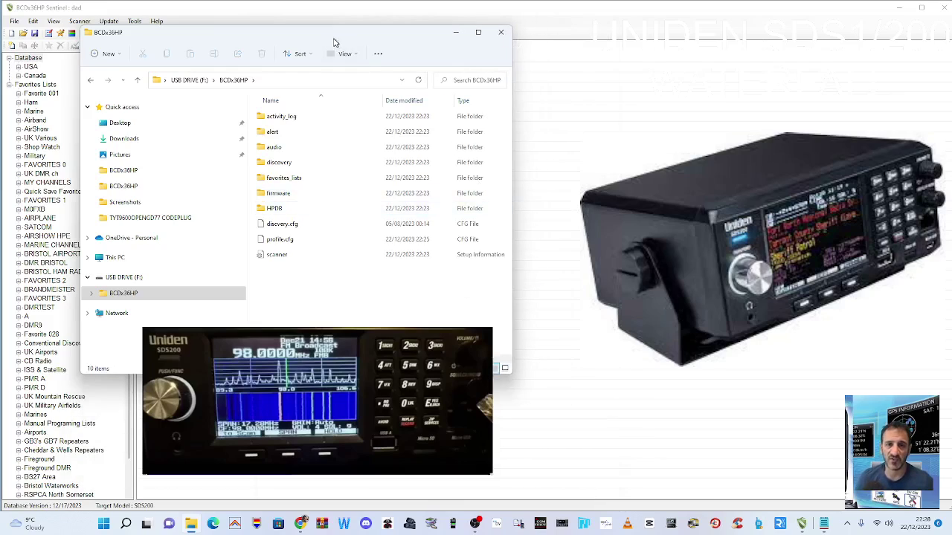
pyautogui.moveTo(328, 39); pyautogui.dragTo(280, 32)
# - Change the scanner model to SDS200 in the scanner setup file, save it, and close the file and folder windows
pyautogui.doubleClick(223, 247)
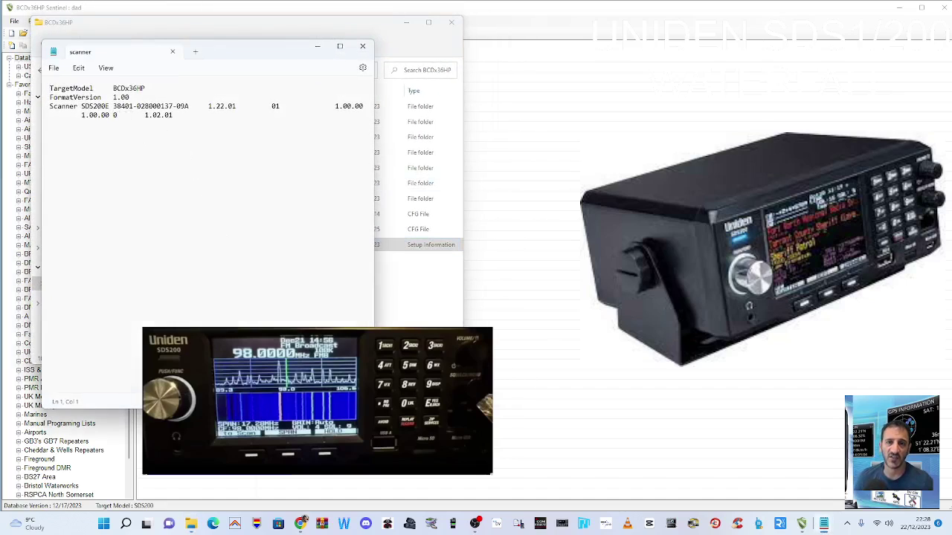
pyautogui.click(110, 107)
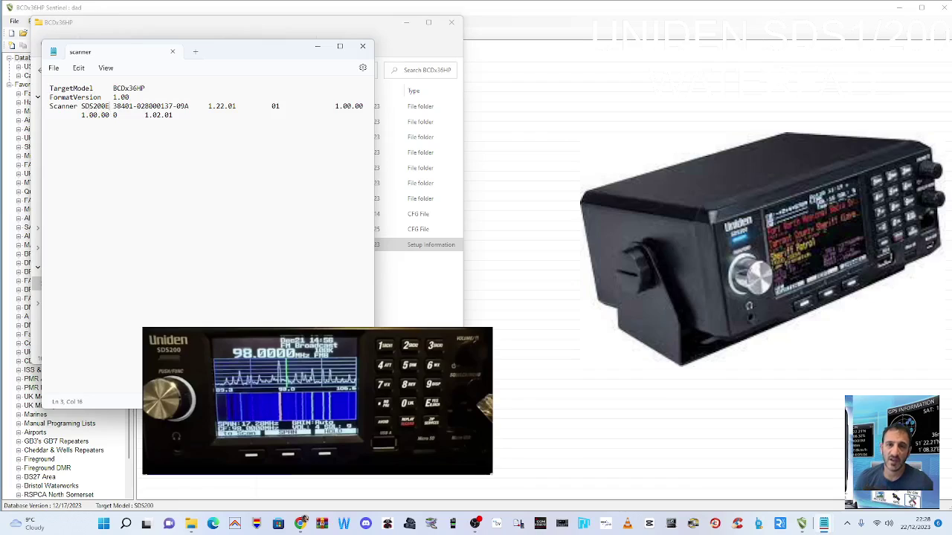
pyautogui.press('BackSpace')
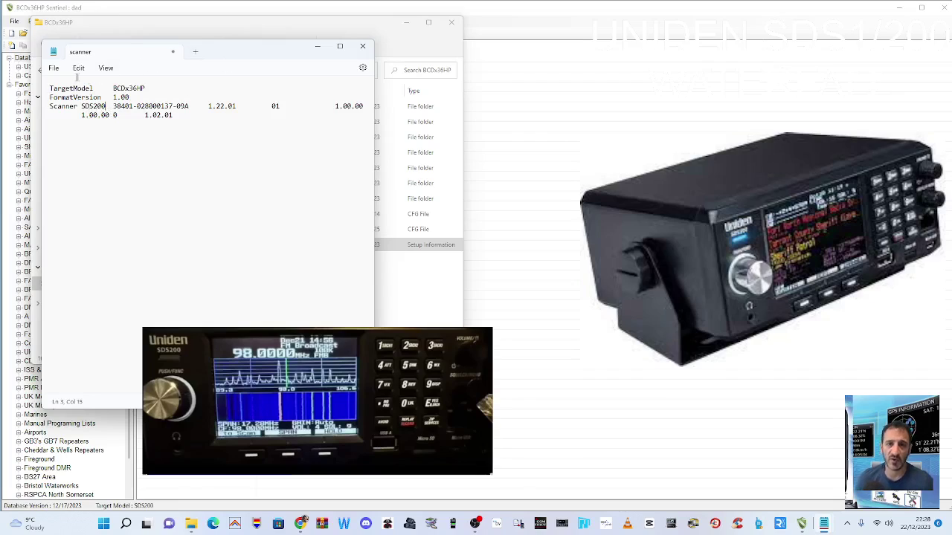
pyautogui.click(54, 68)
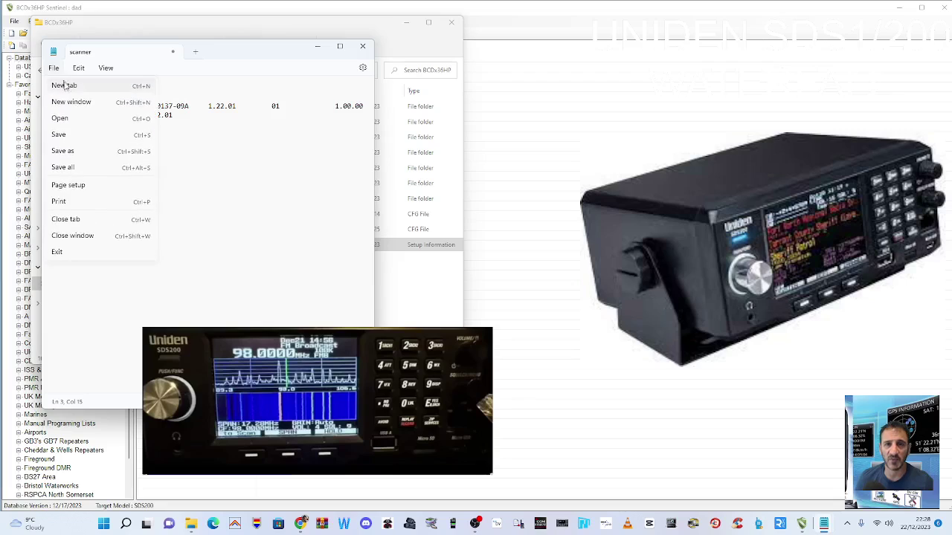
pyautogui.click(58, 135)
pyautogui.click(362, 46)
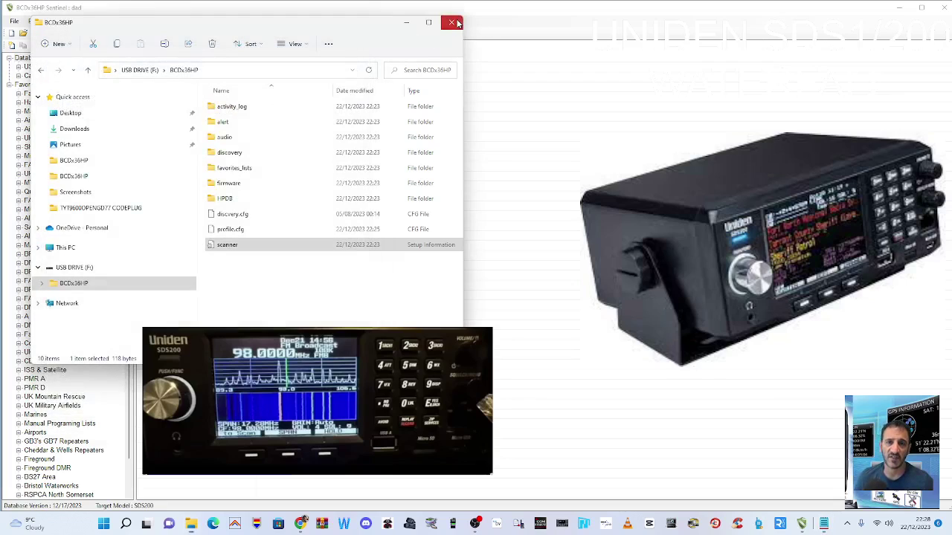
pyautogui.click(451, 22)
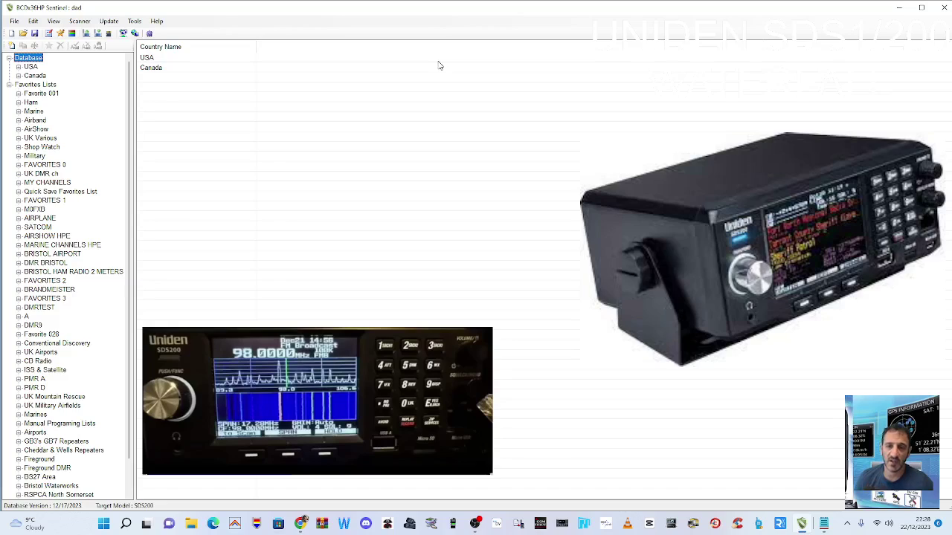
# - Run the firmware update for the Uniden SDS200 on drive F: and acknowledge its completion
pyautogui.click(110, 22)
pyautogui.click(123, 31)
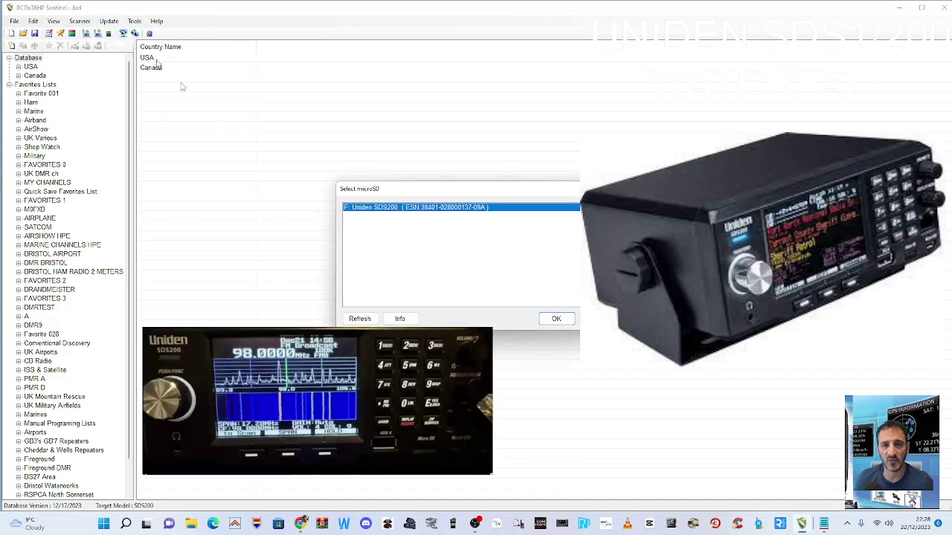
pyautogui.click(556, 318)
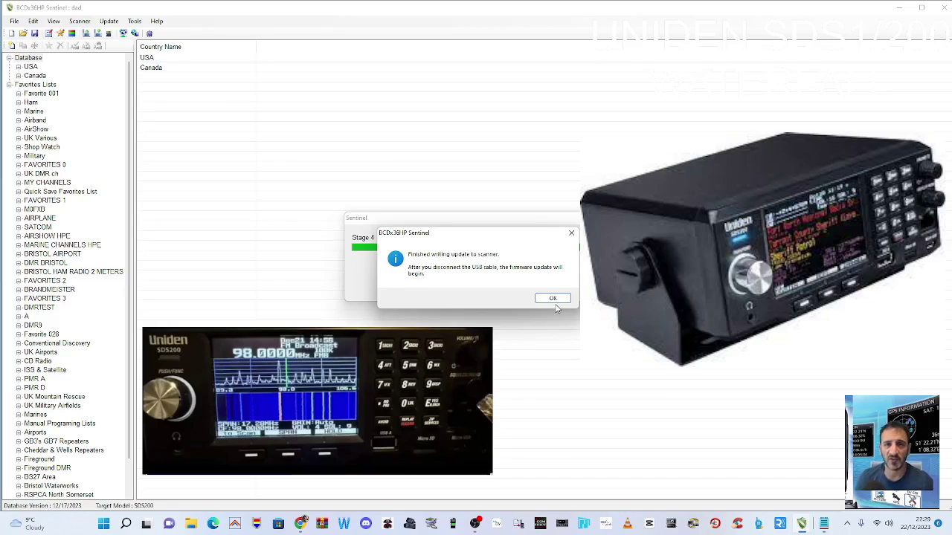
pyautogui.click(554, 299)
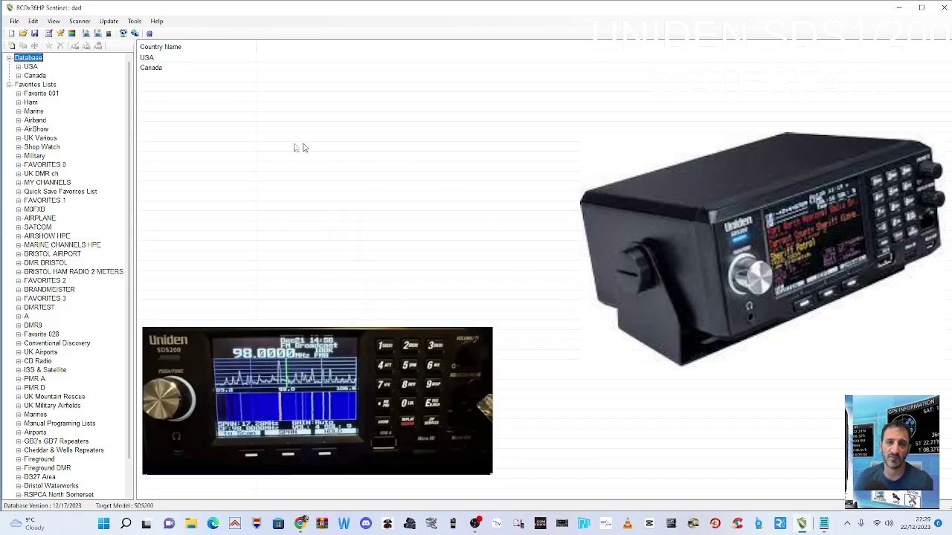
# - Look in File Explorer under This PC for the scanner's USB drive, then close the window
pyautogui.click(191, 525)
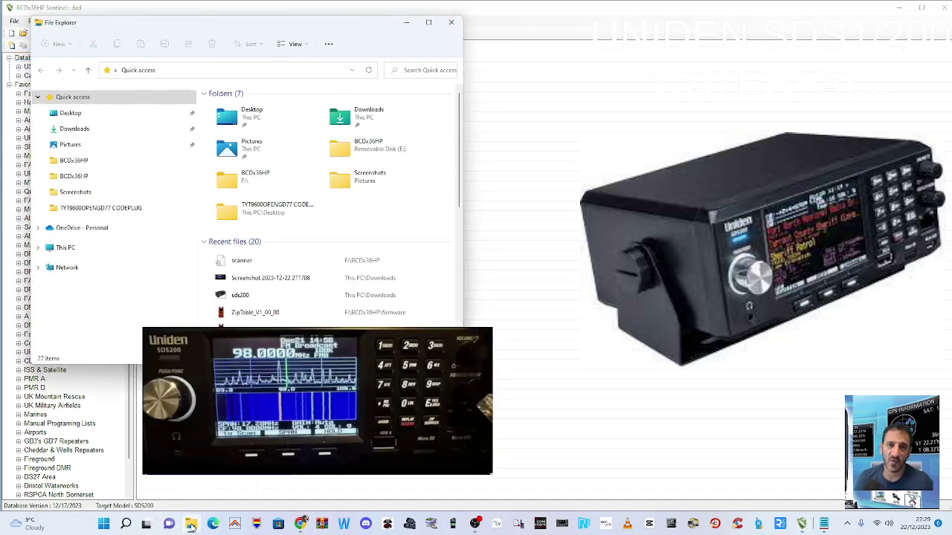
pyautogui.click(69, 250)
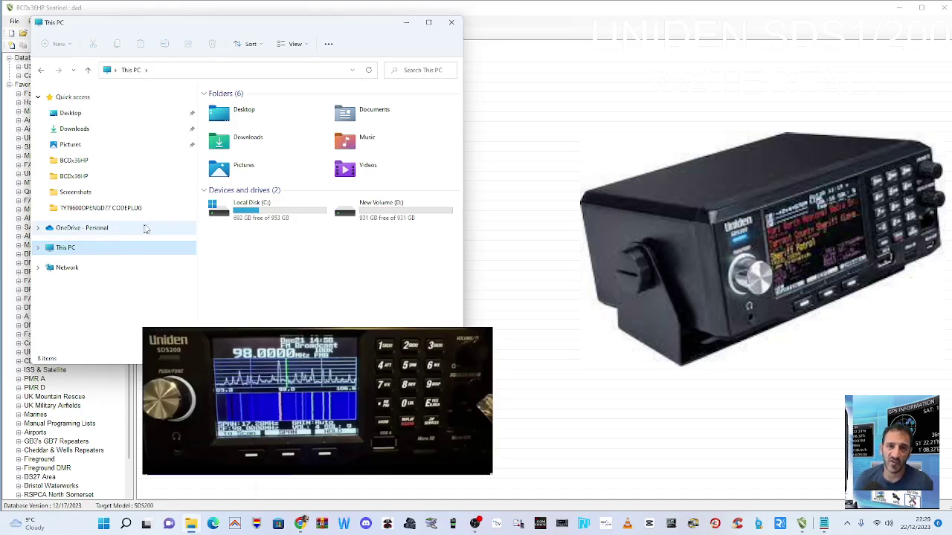
pyautogui.click(406, 23)
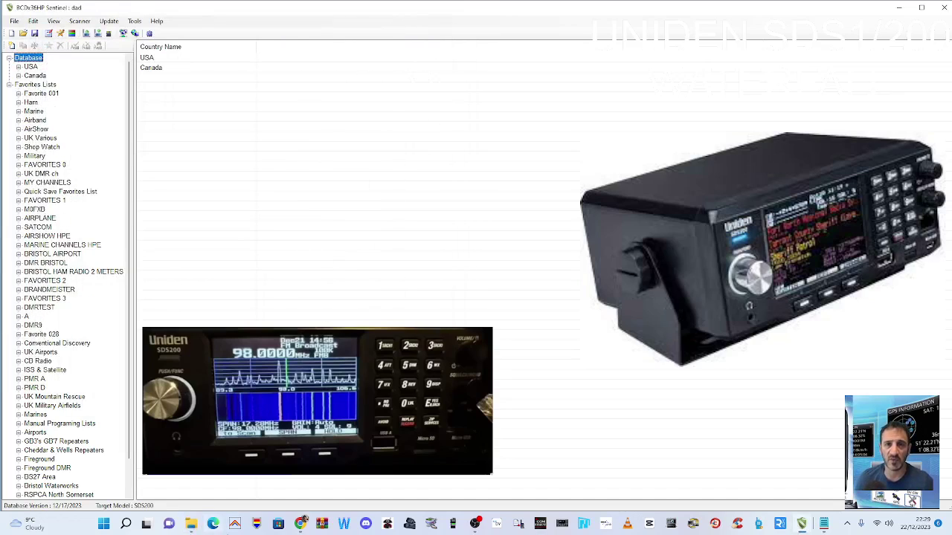
pyautogui.click(191, 524)
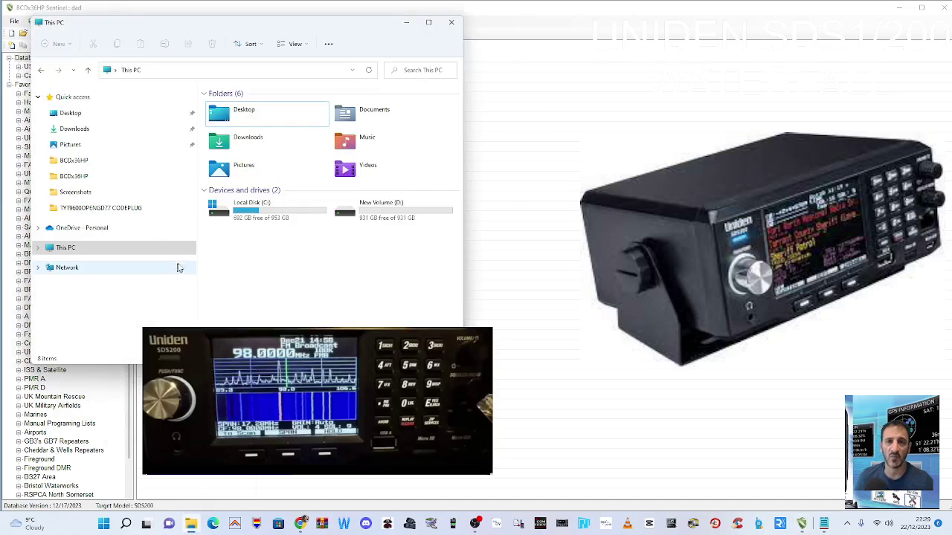
pyautogui.click(457, 26)
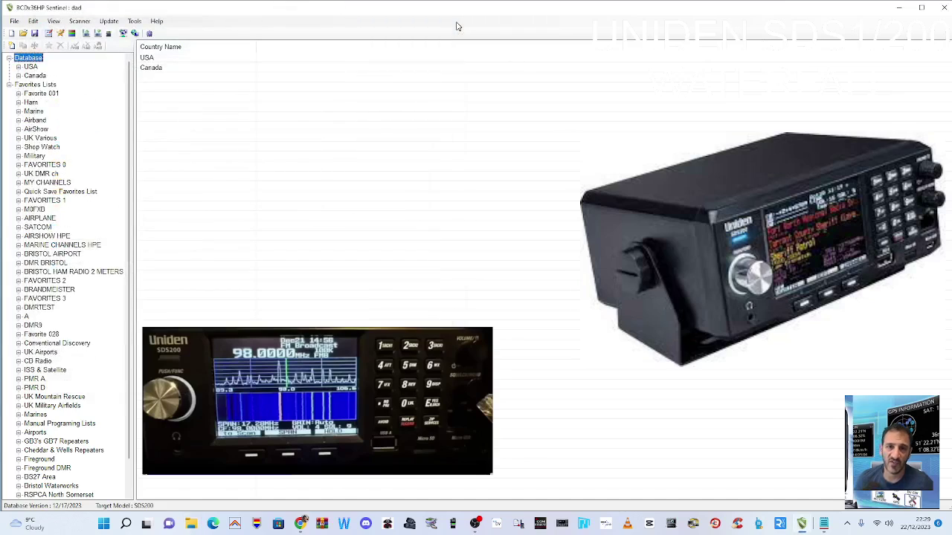
# - Reopen the scanner setup file in the BCDx36HP folder on USB DRIVE (F:) to check its model entry
pyautogui.click(192, 525)
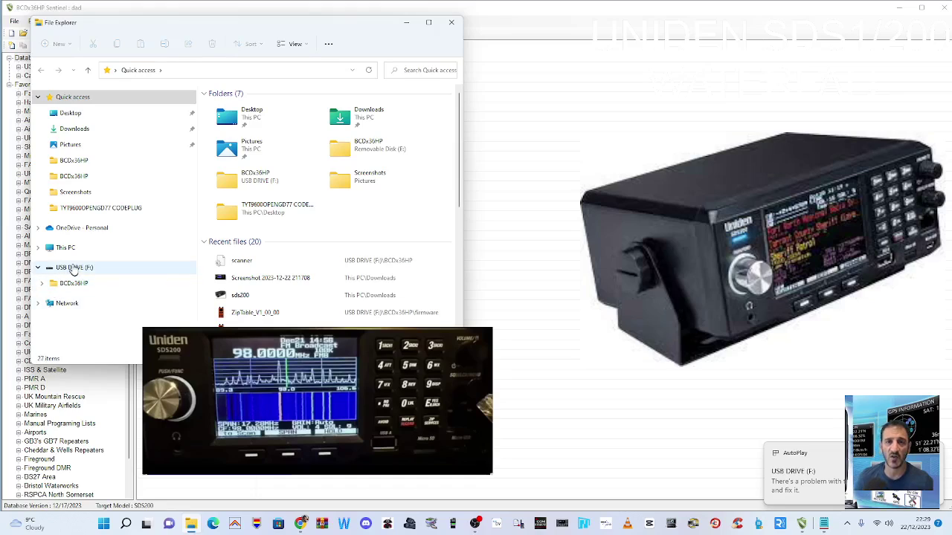
pyautogui.click(74, 267)
pyautogui.doubleClick(243, 107)
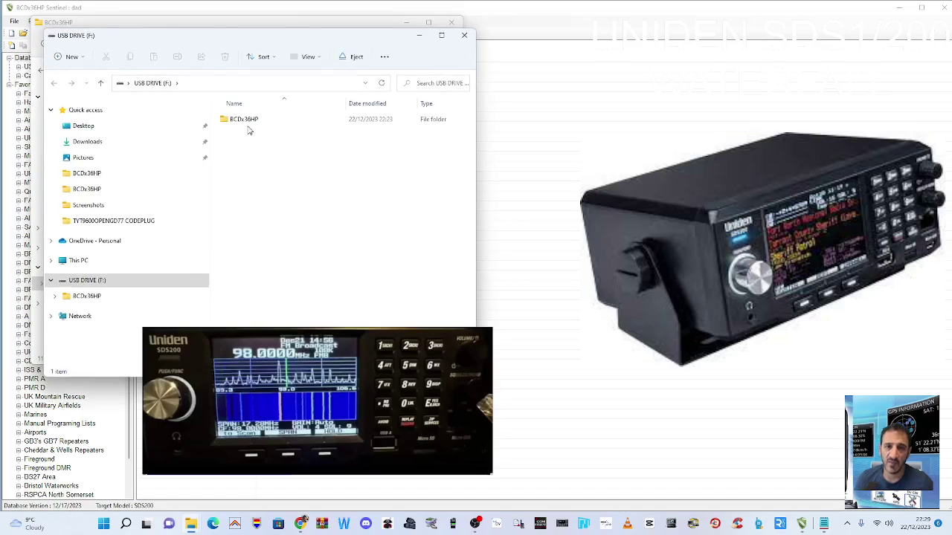
pyautogui.click(250, 120)
pyautogui.doubleClick(250, 121)
pyautogui.doubleClick(240, 273)
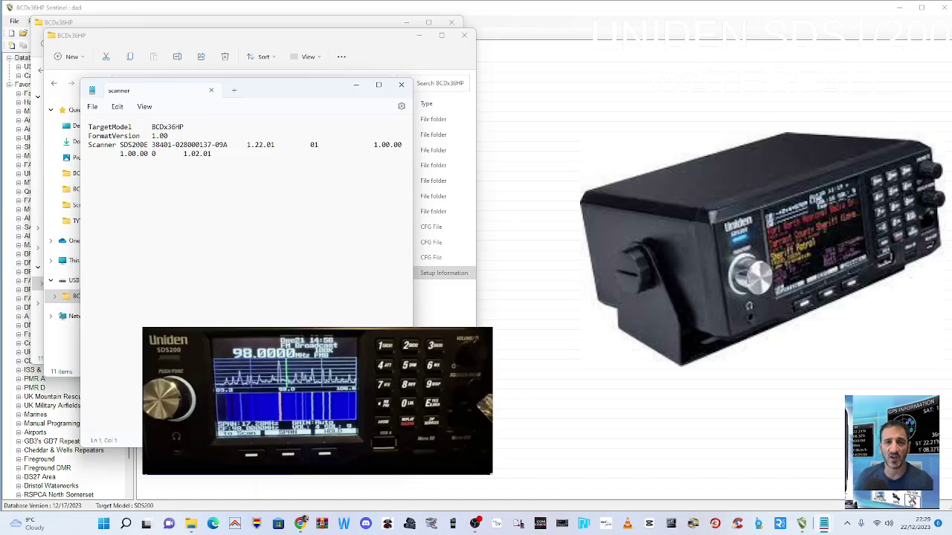
pyautogui.click(362, 87)
# - Examine the firmware file versions in the BCDx36HP firmware folder, then minimize the File Explorer windows
pyautogui.doubleClick(235, 204)
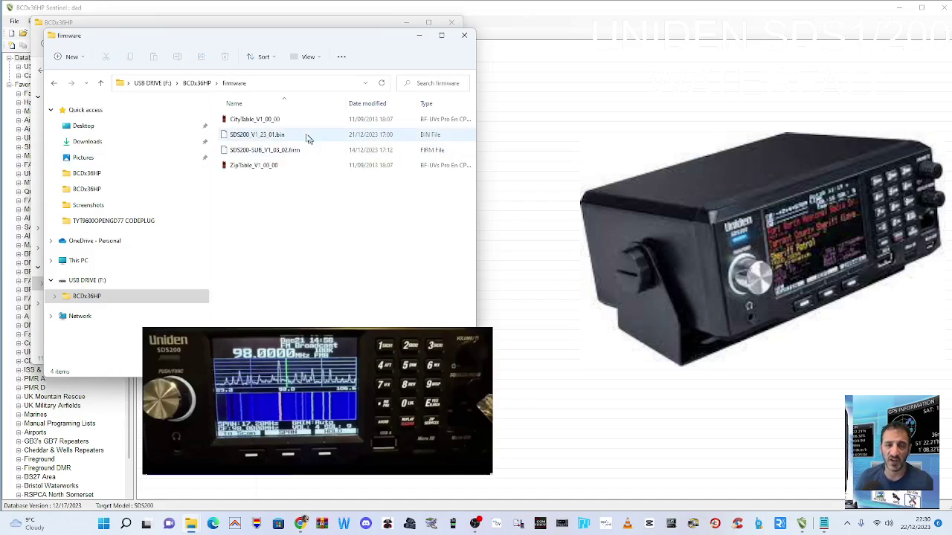
pyautogui.click(302, 136)
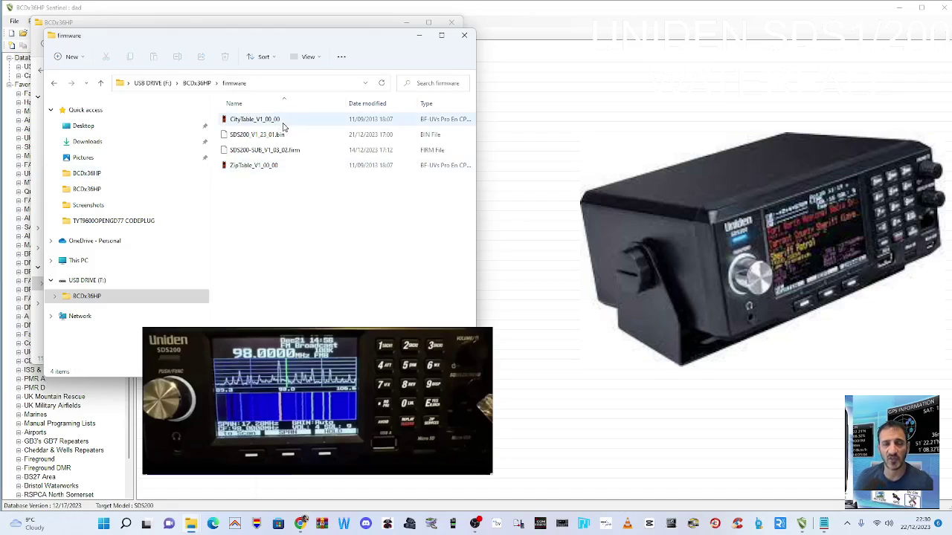
pyautogui.click(420, 36)
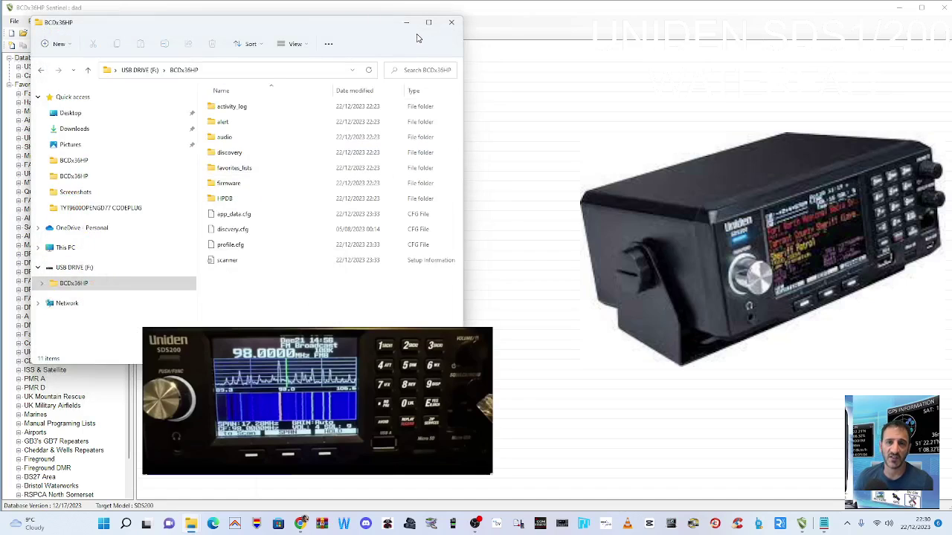
pyautogui.click(408, 24)
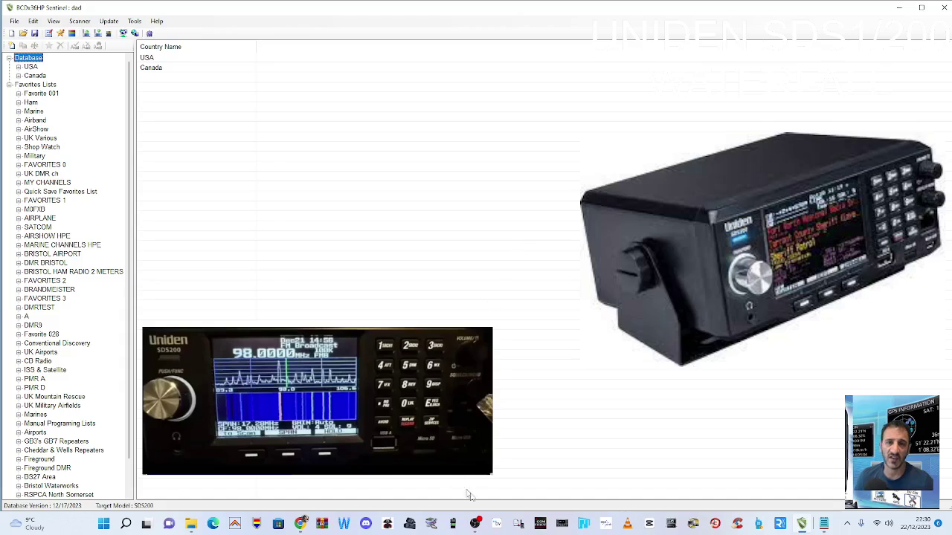
pyautogui.click(476, 522)
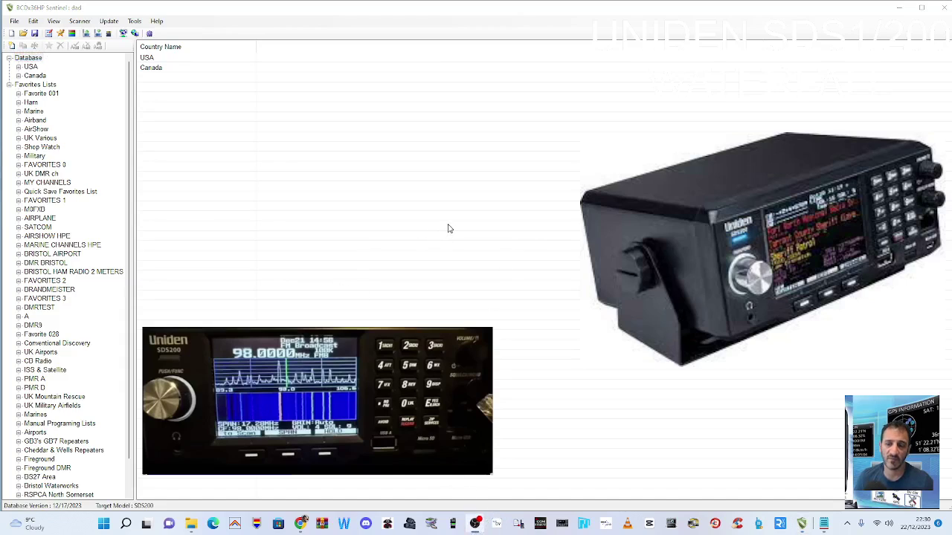